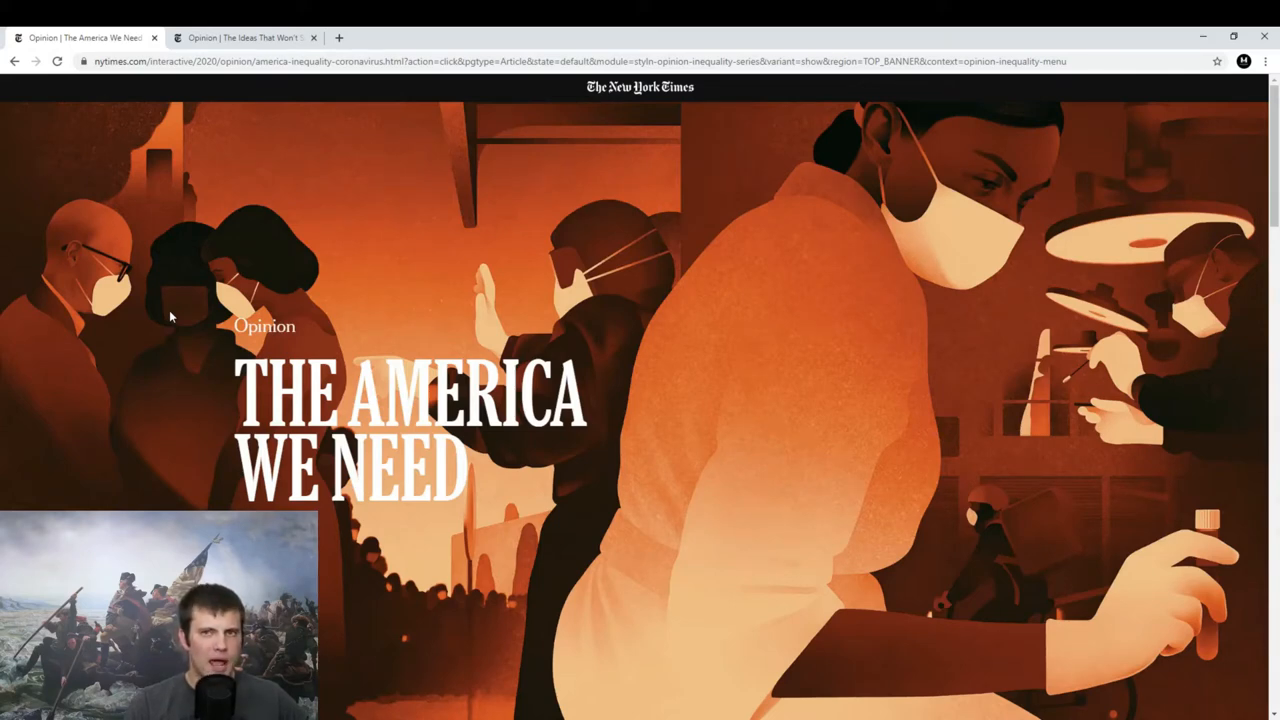
scroll(169, 310, down, 5)
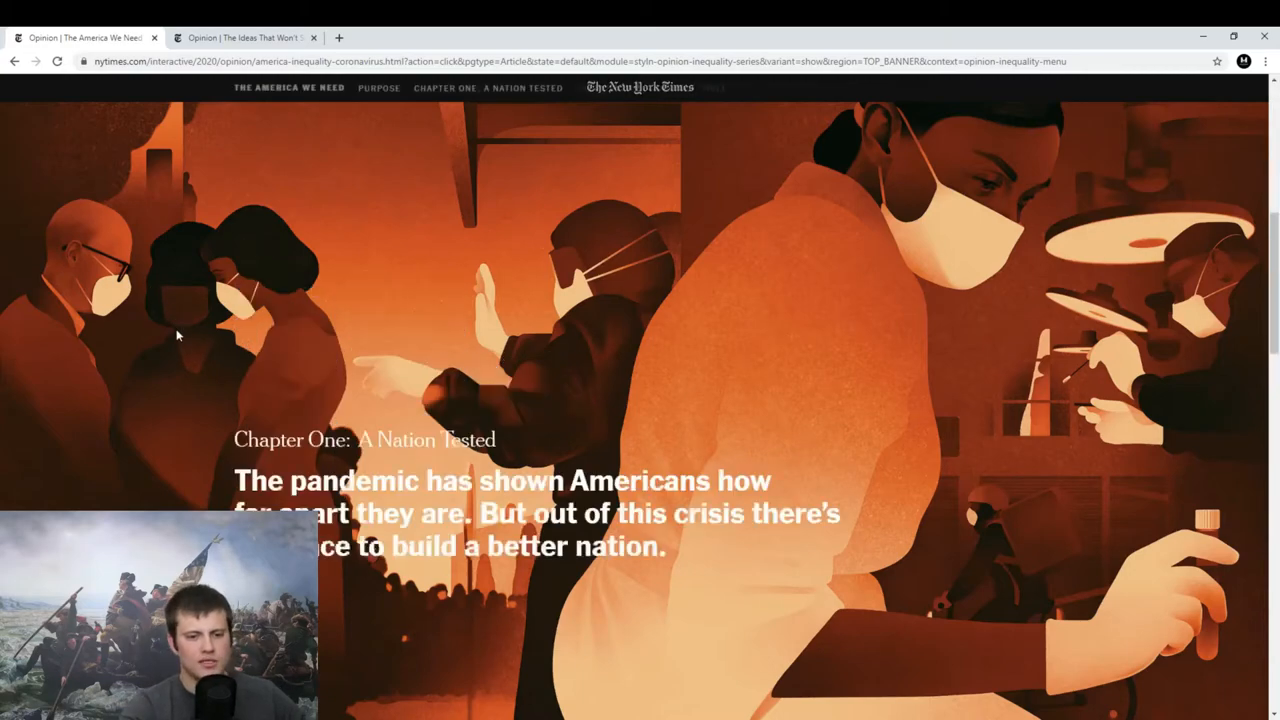
scroll(179, 345, down, 10)
scroll(183, 374, down, 4)
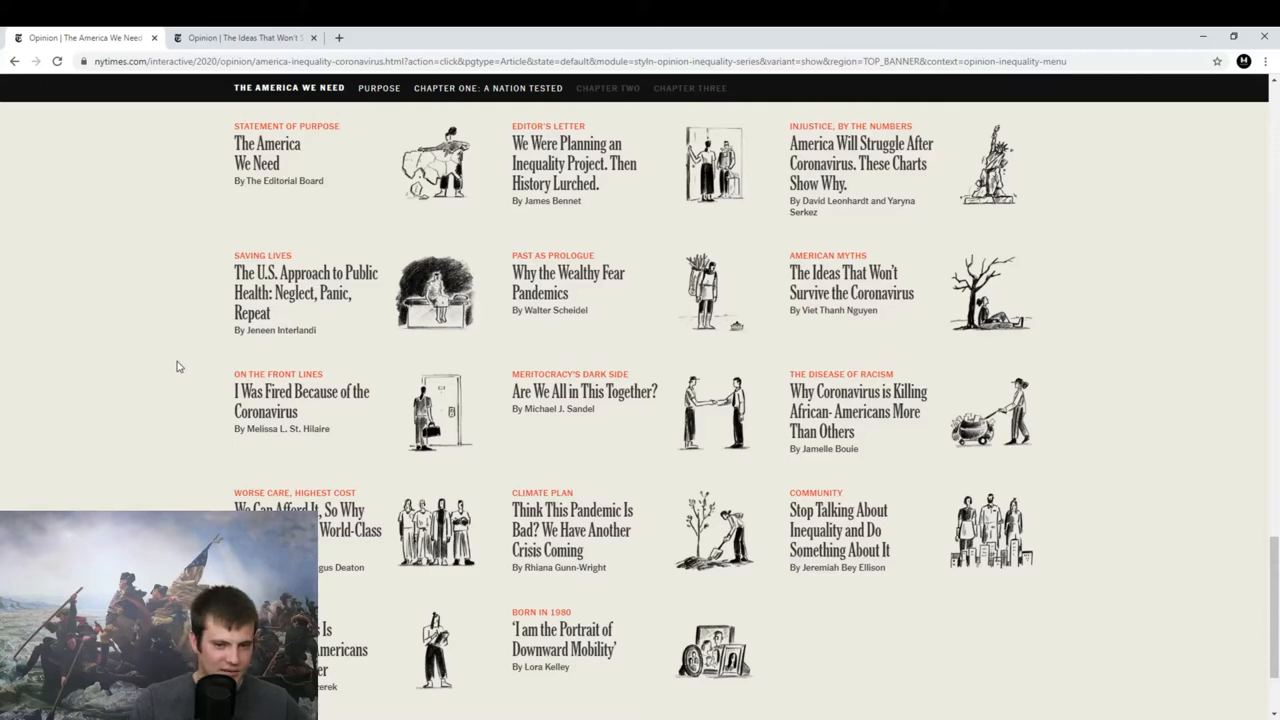
- Switch to the tab holding 'The Ideas That Won't Survive the Coronavirus' article
click(245, 37)
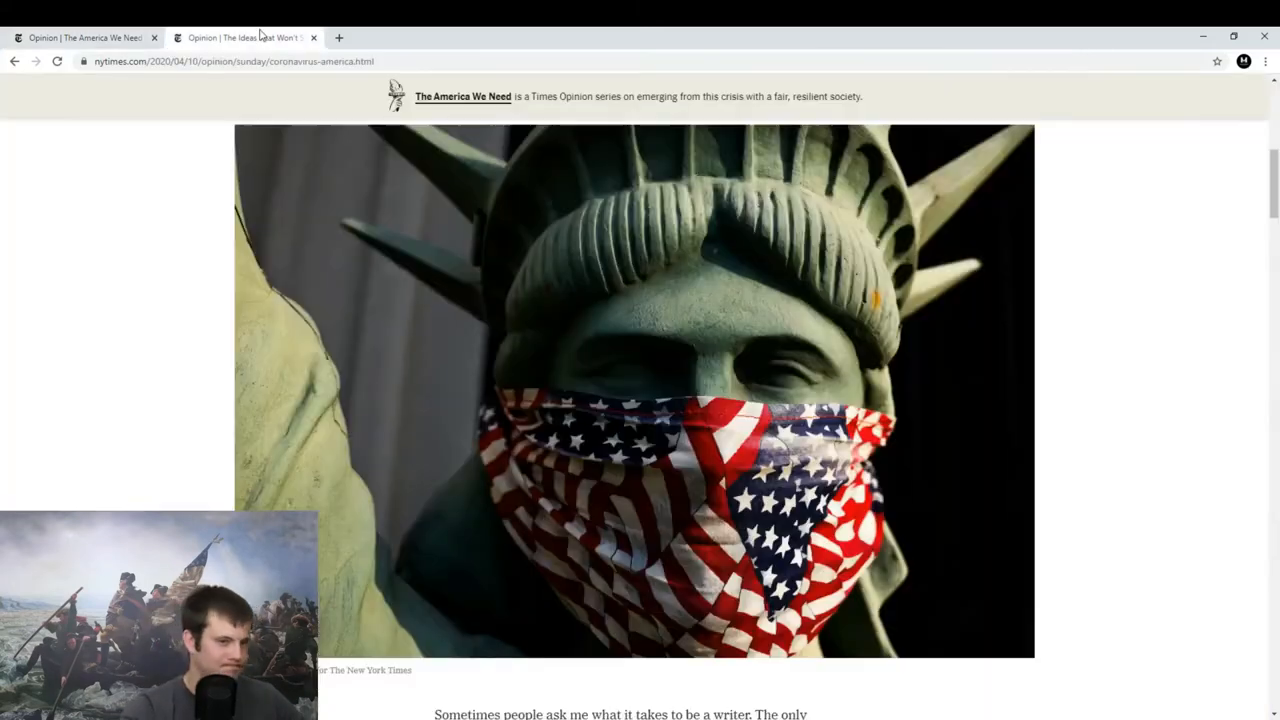
scroll(178, 353, up, 5)
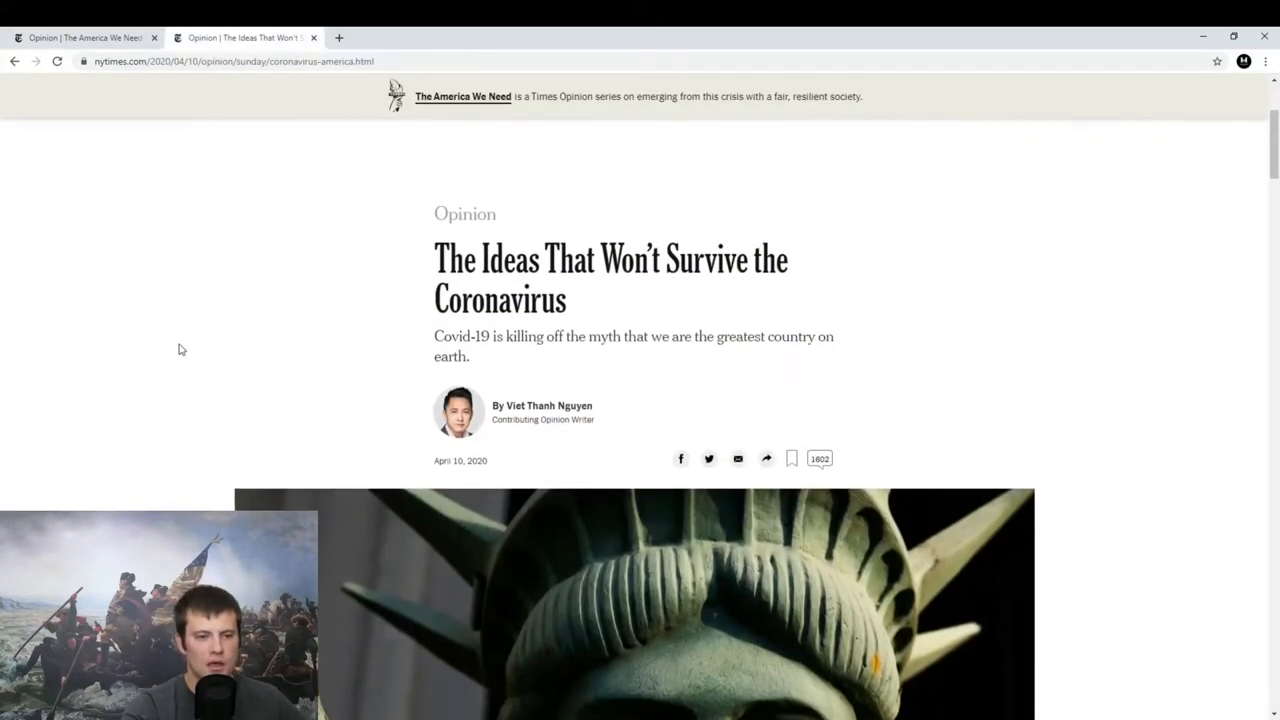
scroll(182, 349, down, 2)
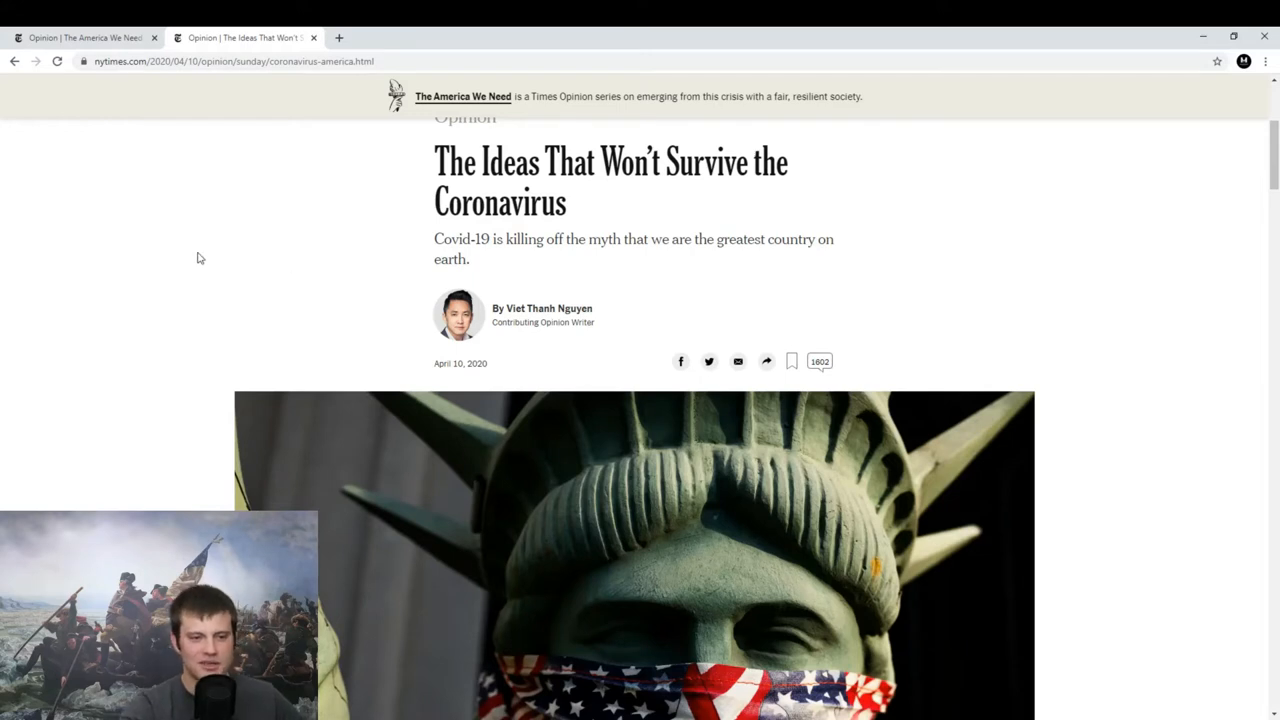
scroll(200, 260, up, 1)
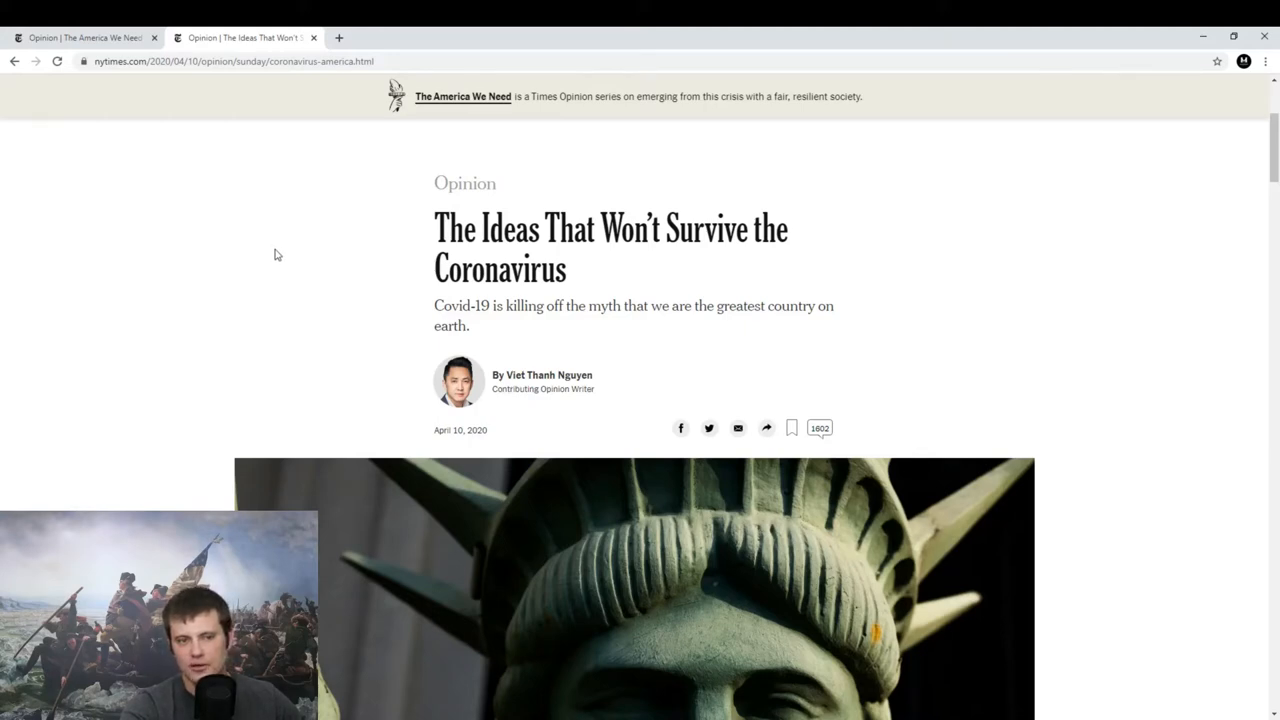
scroll(250, 255, down, 5)
scroll(250, 255, down, 5)
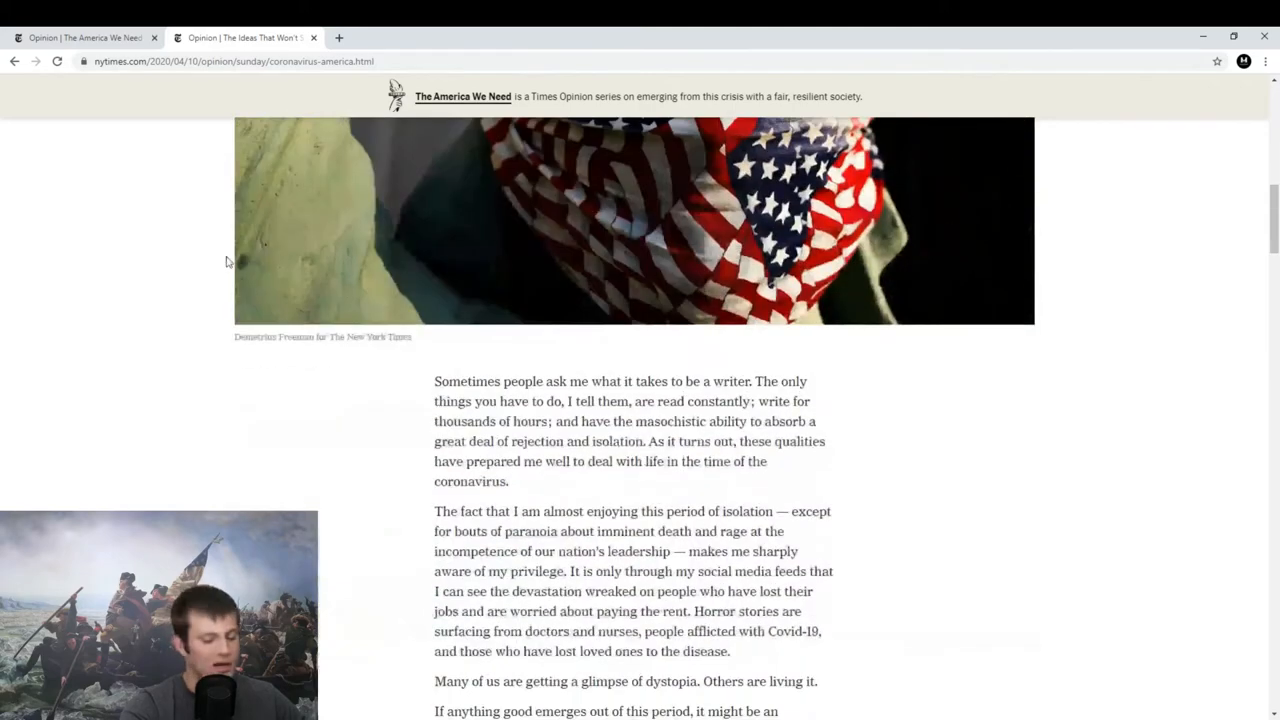
scroll(246, 292, down, 4)
scroll(246, 292, down, 4)
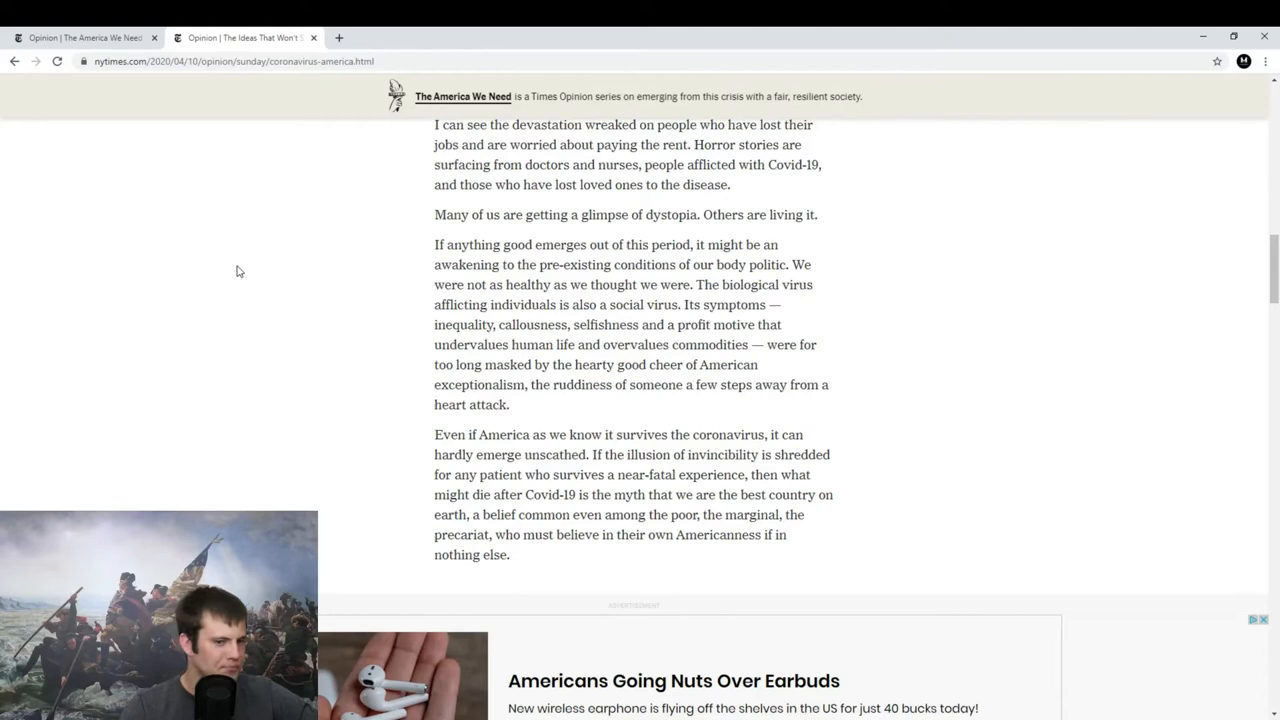
scroll(193, 357, down, 1)
scroll(193, 357, down, 5)
scroll(193, 357, down, 1)
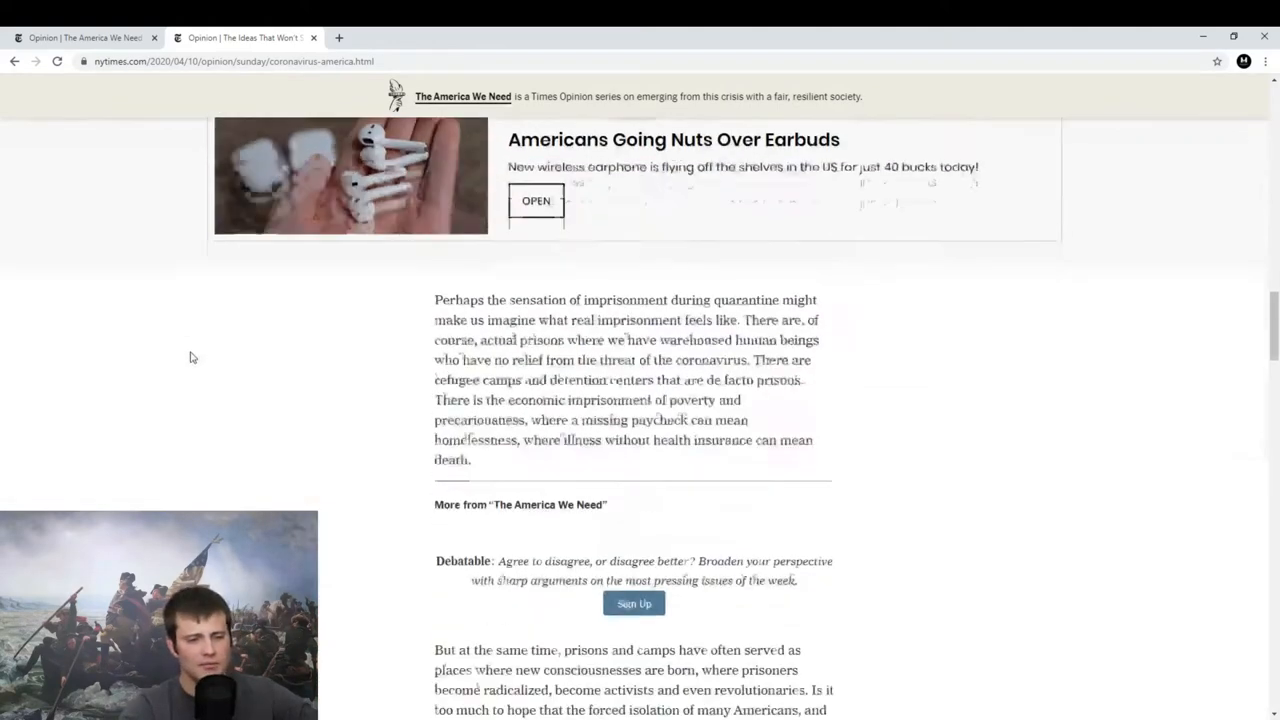
scroll(193, 357, down, 1)
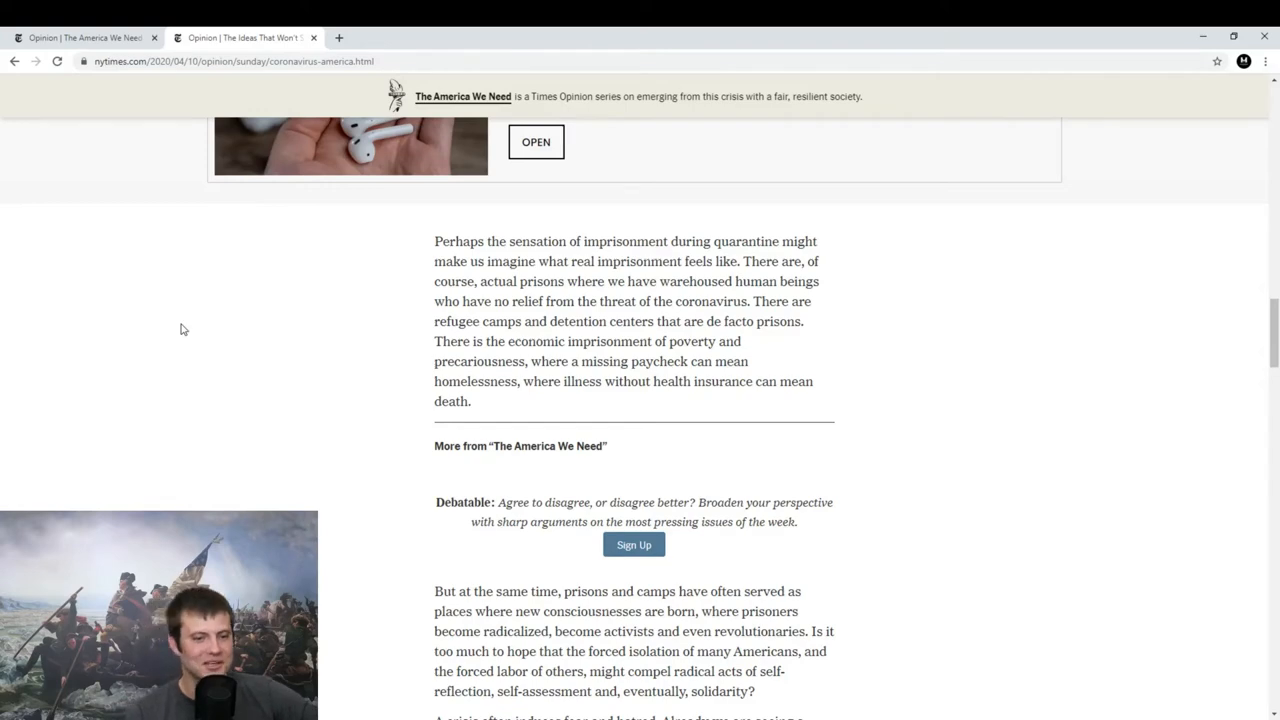
scroll(183, 329, down, 4)
scroll(183, 329, down, 2)
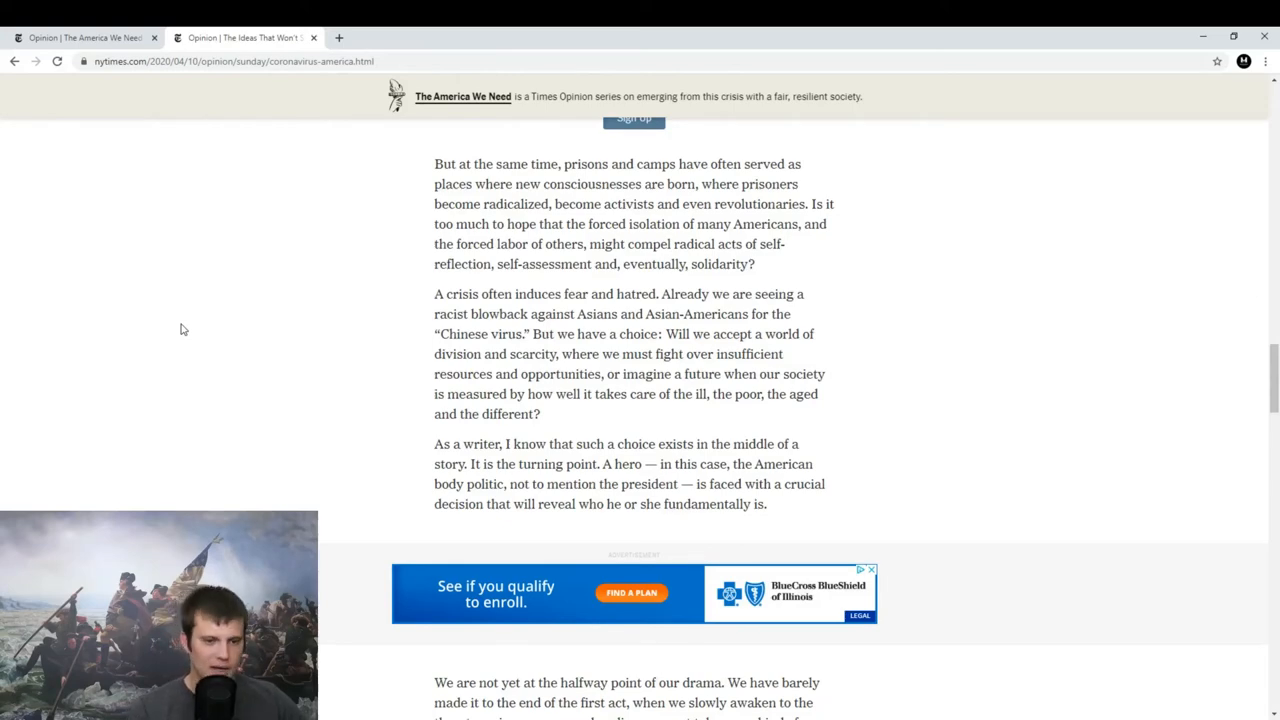
scroll(230, 262, down, 1)
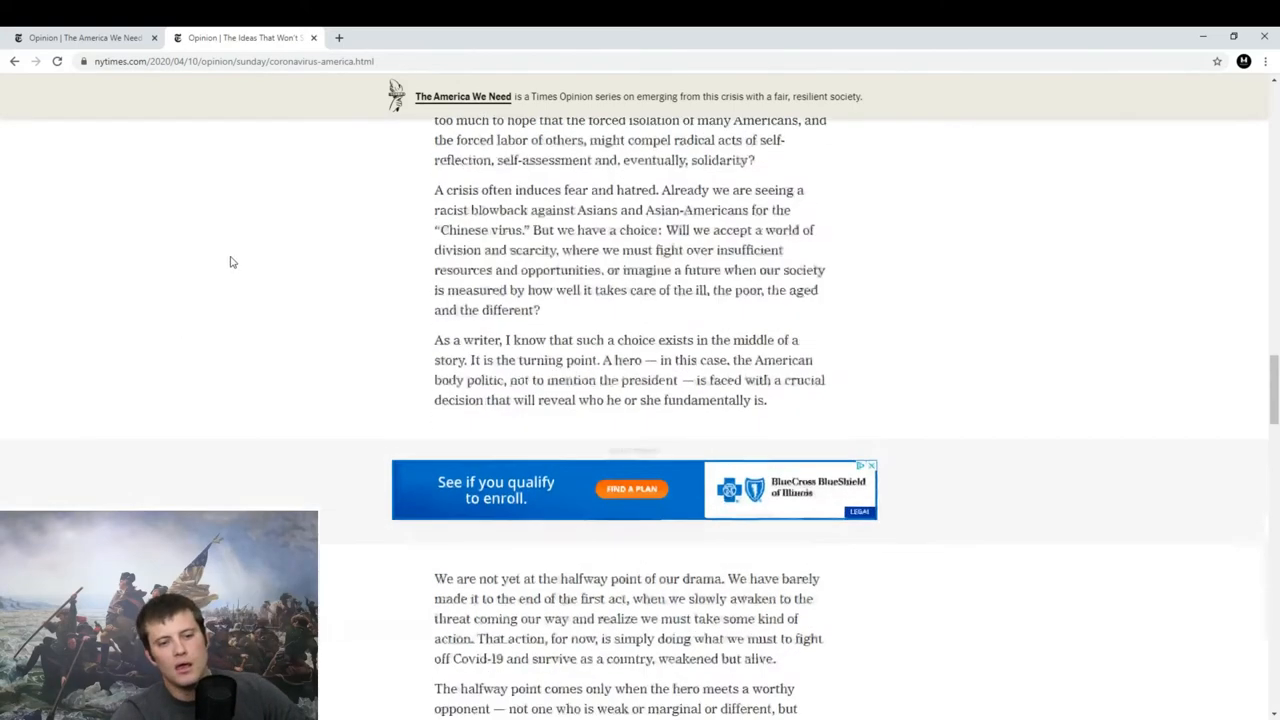
scroll(230, 262, down, 1)
scroll(230, 262, down, 1)
scroll(227, 260, up, 1)
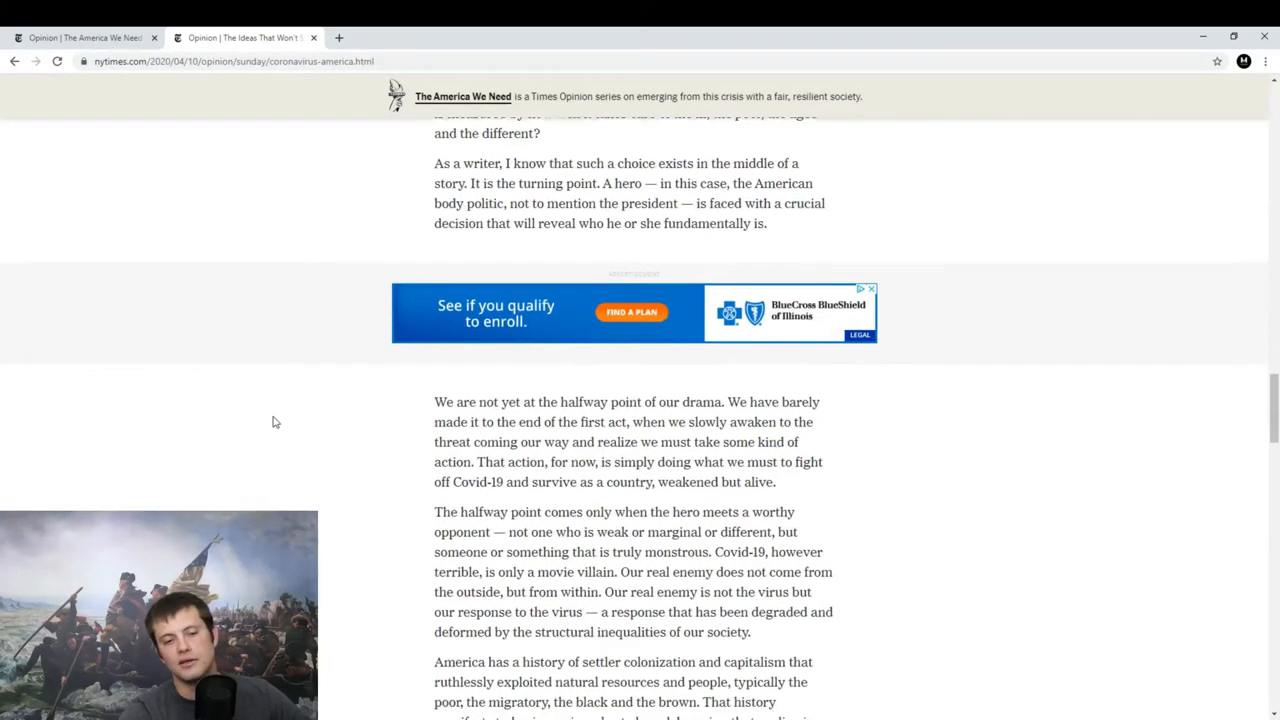
scroll(273, 424, down, 1)
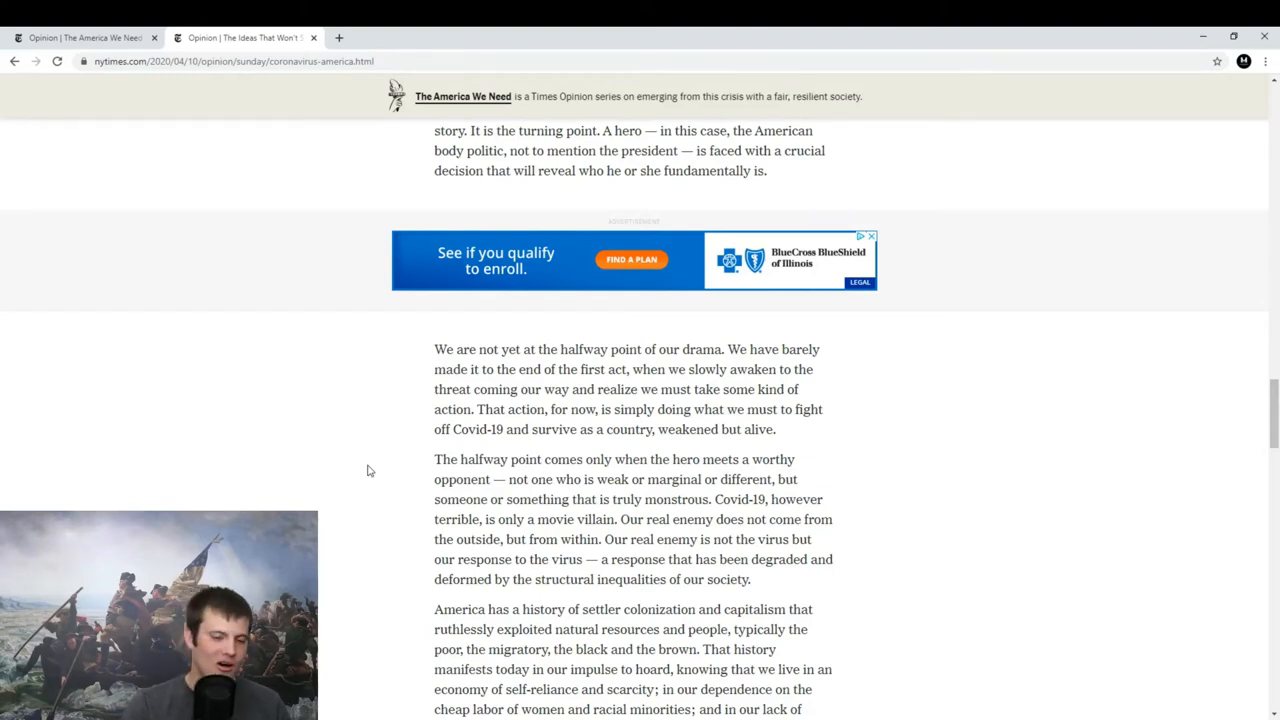
scroll(367, 470, down, 5)
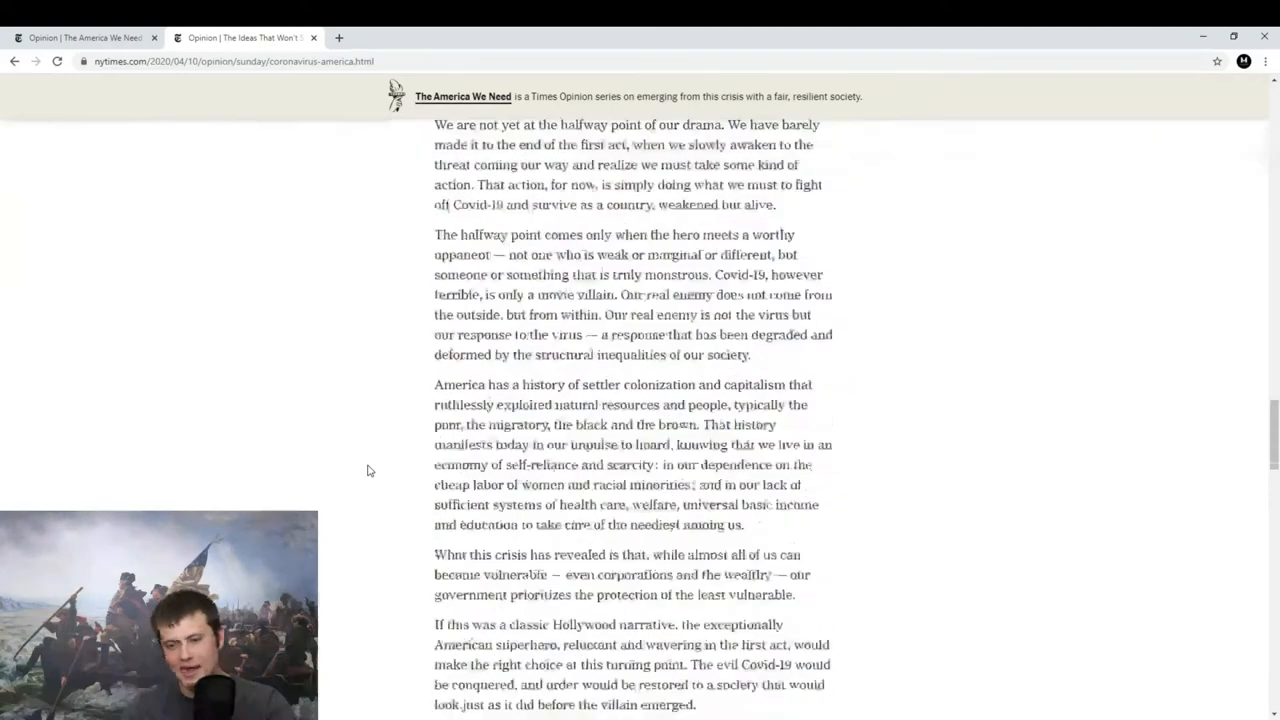
scroll(367, 470, down, 3)
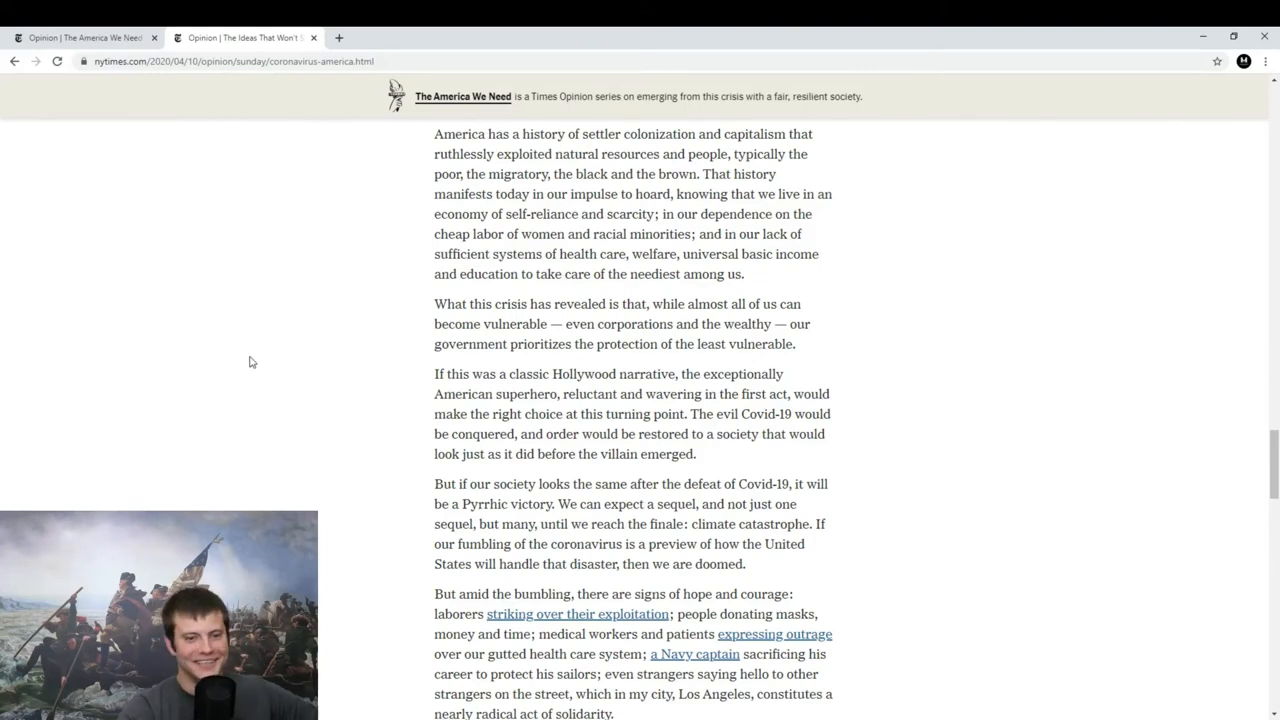
scroll(253, 361, down, 1)
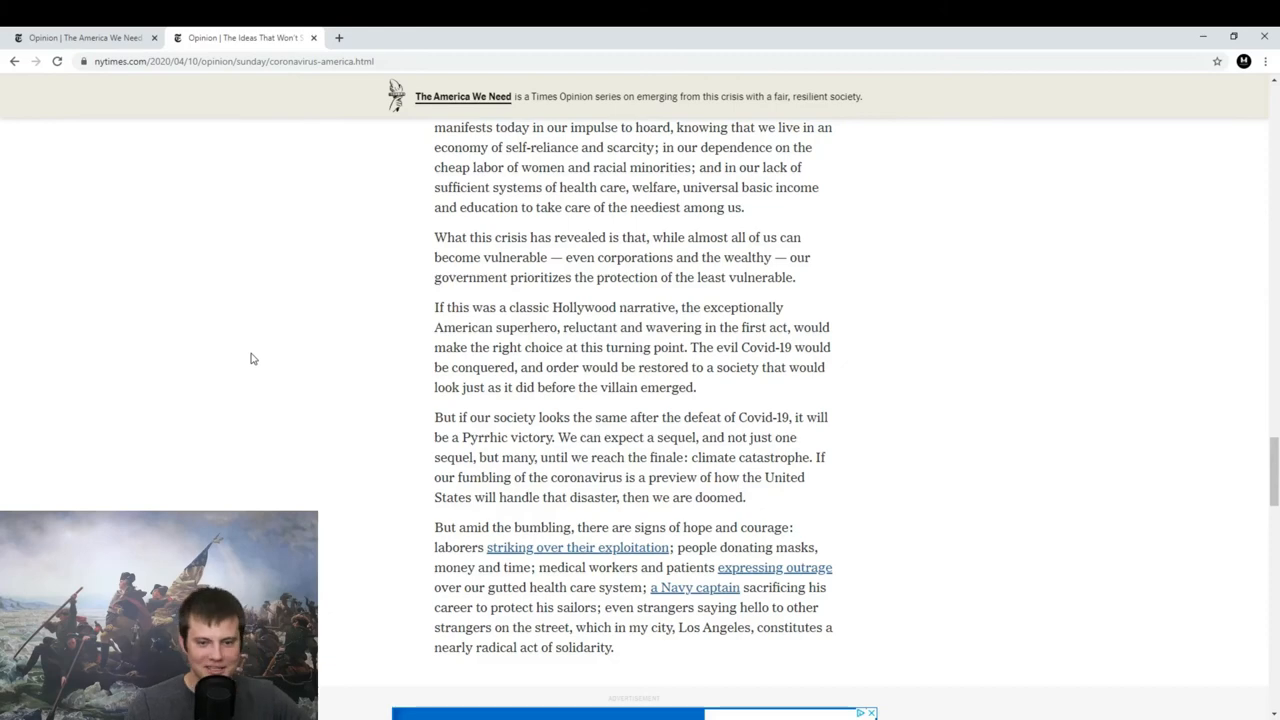
scroll(276, 330, down, 5)
scroll(270, 345, down, 3)
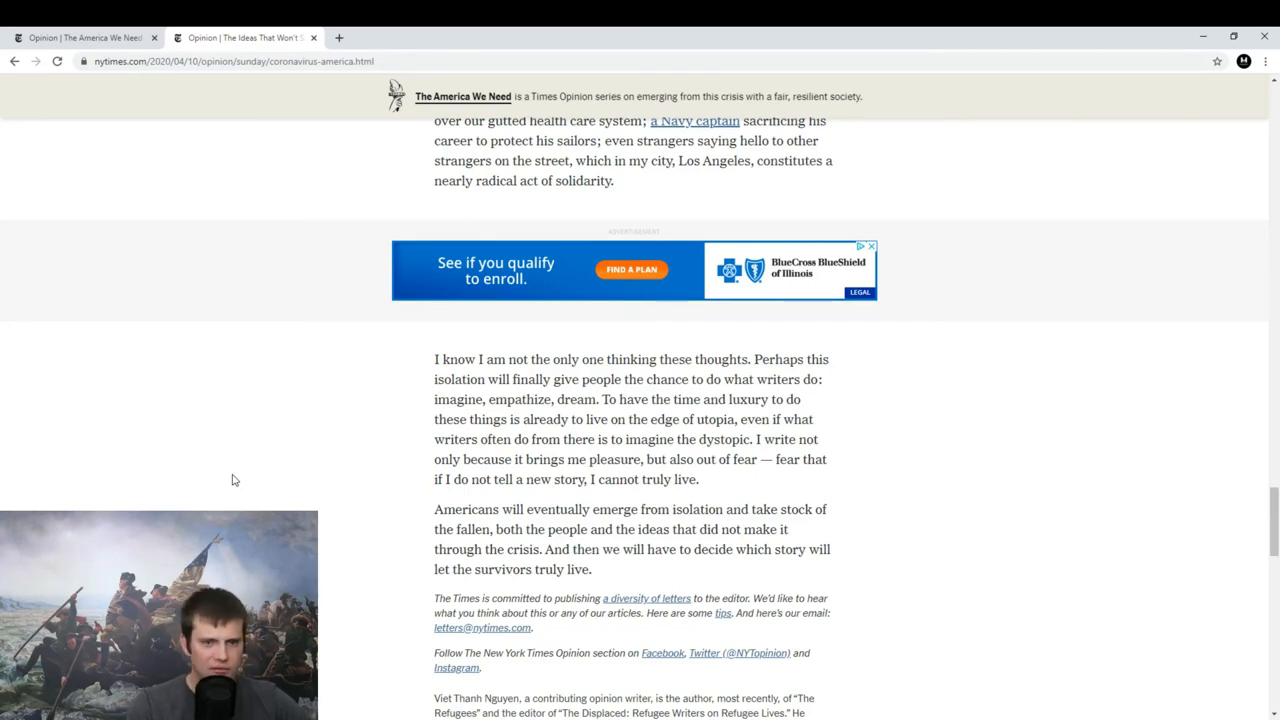
scroll(378, 434, up, 1)
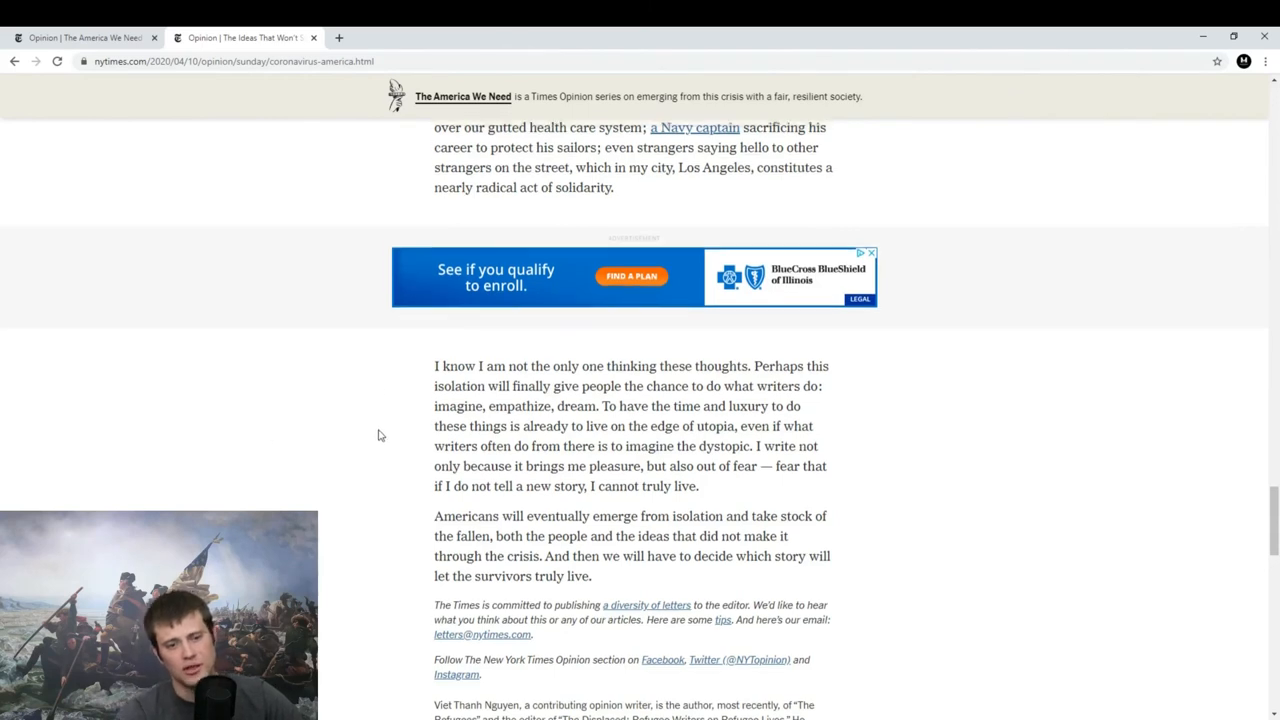
scroll(378, 434, up, 1)
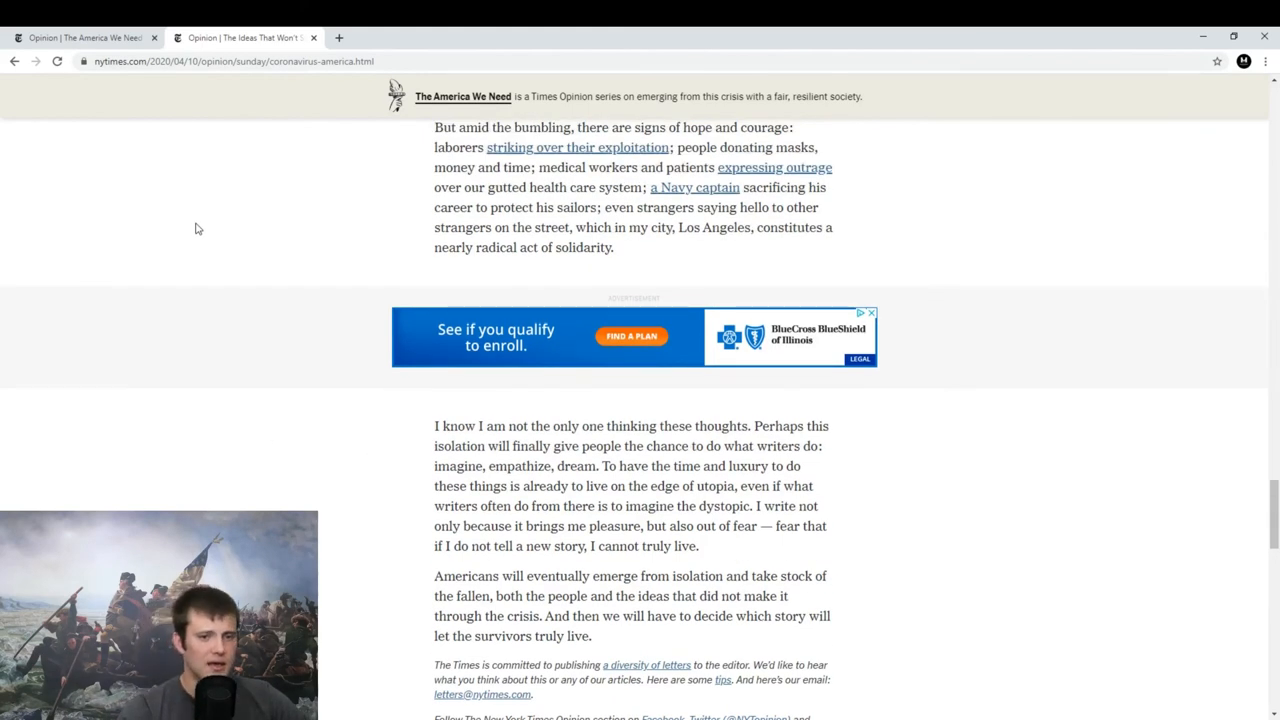